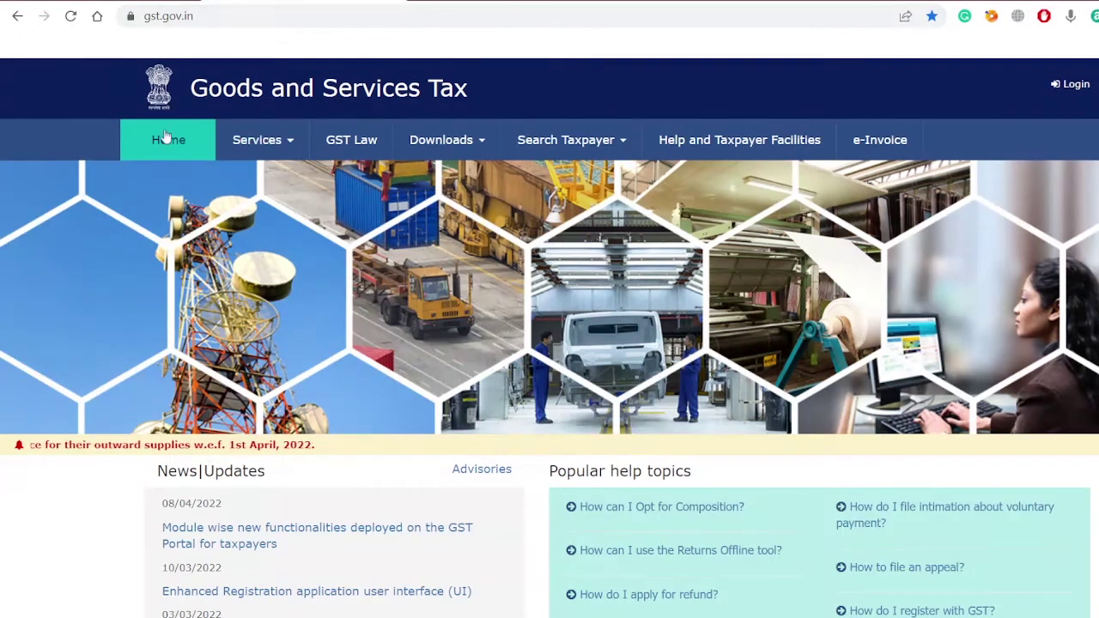
Step: Search by GSTIN/UIN with the pasted GSTIN and captcha, revealing a cancelled LLP registration
left_click(584, 150)
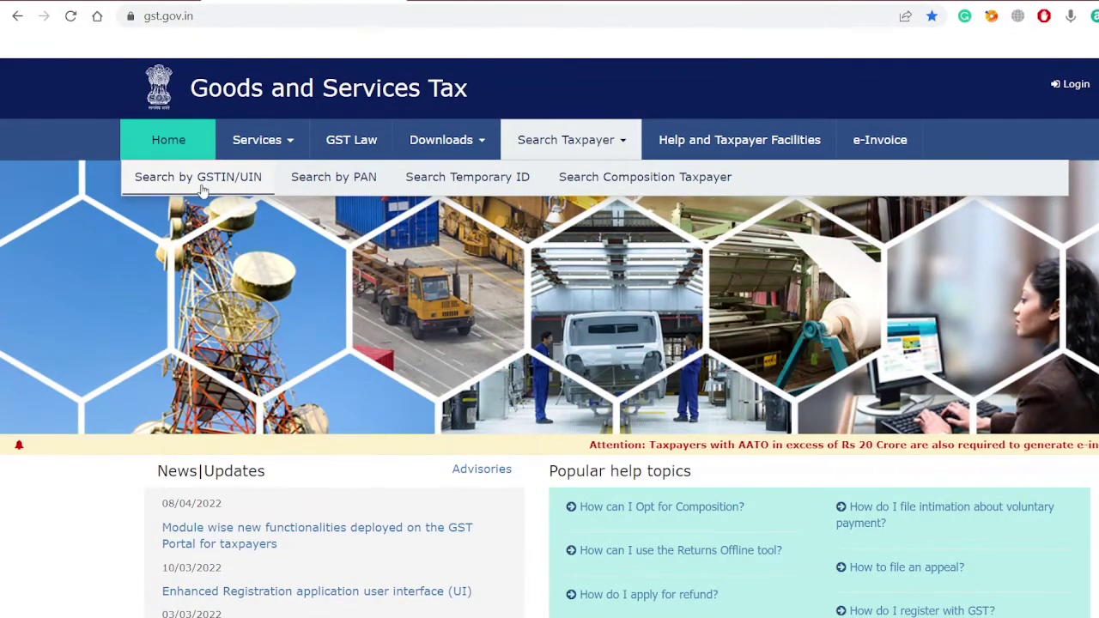
left_click(202, 189)
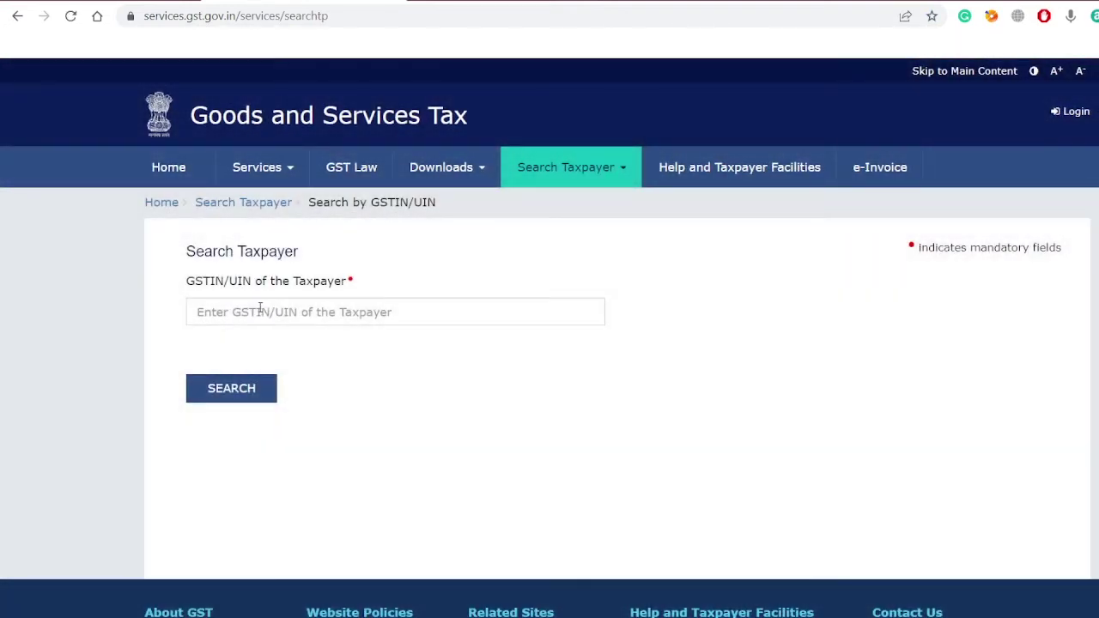
left_click(258, 312)
left_click(309, 362)
type("305387")
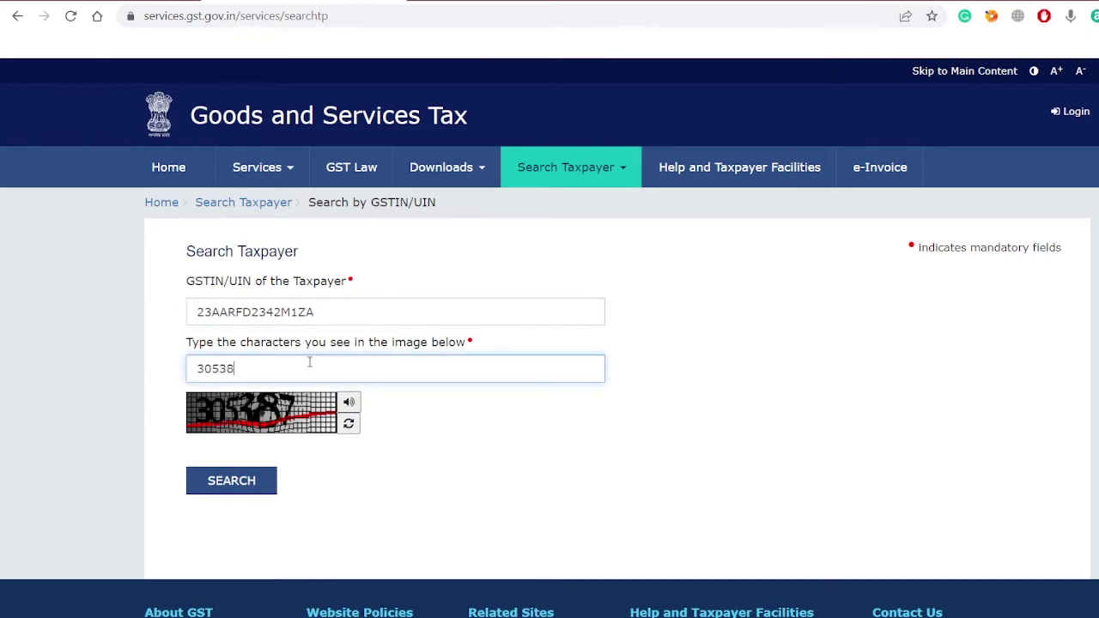
left_click(227, 482)
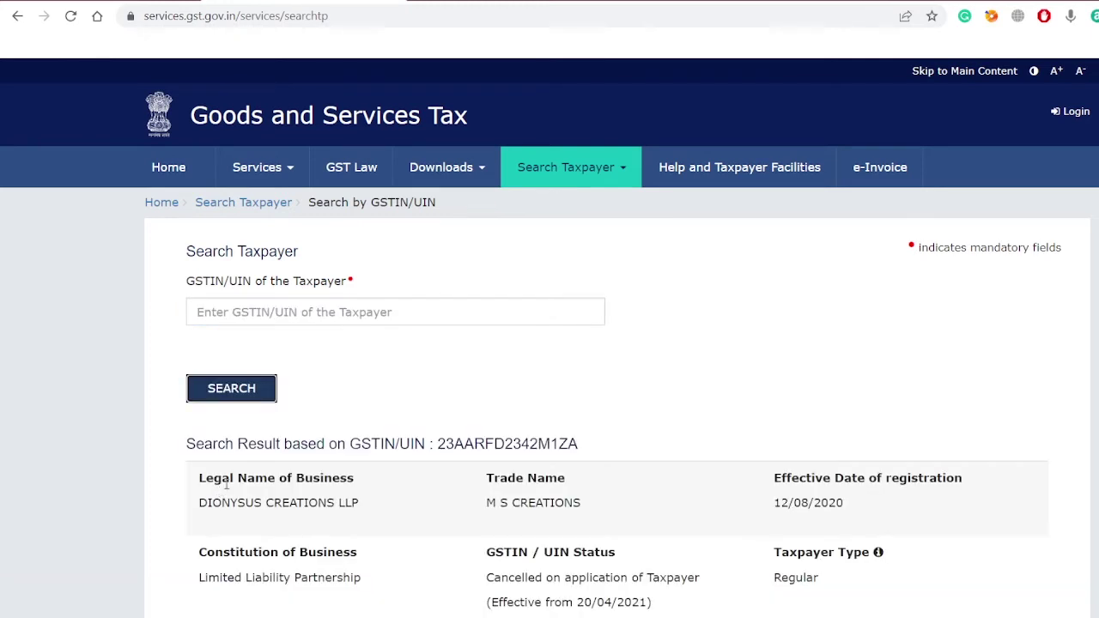
scroll(498, 398, "down", 2)
scroll(499, 401, "down", 3)
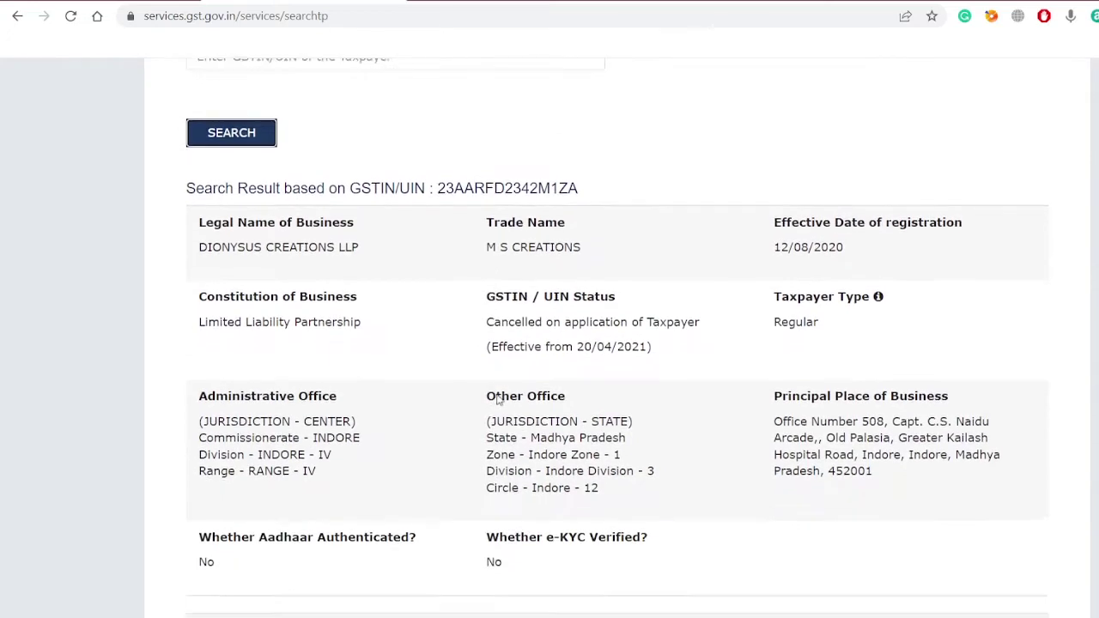
double_click(471, 168)
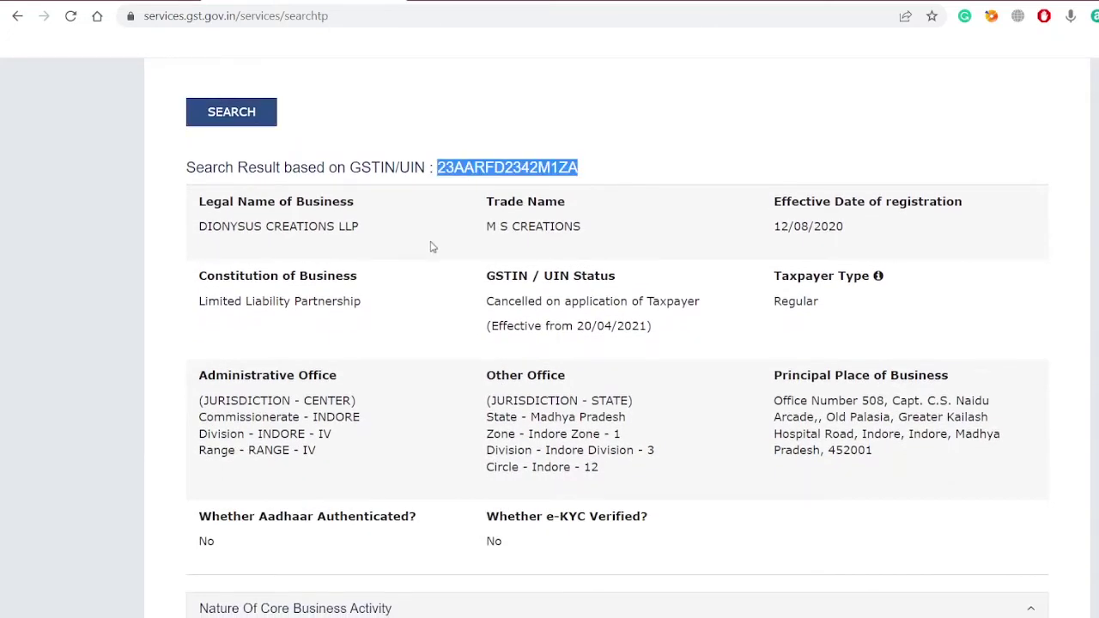
left_click_drag(199, 227, 366, 226)
left_click_drag(486, 227, 593, 231)
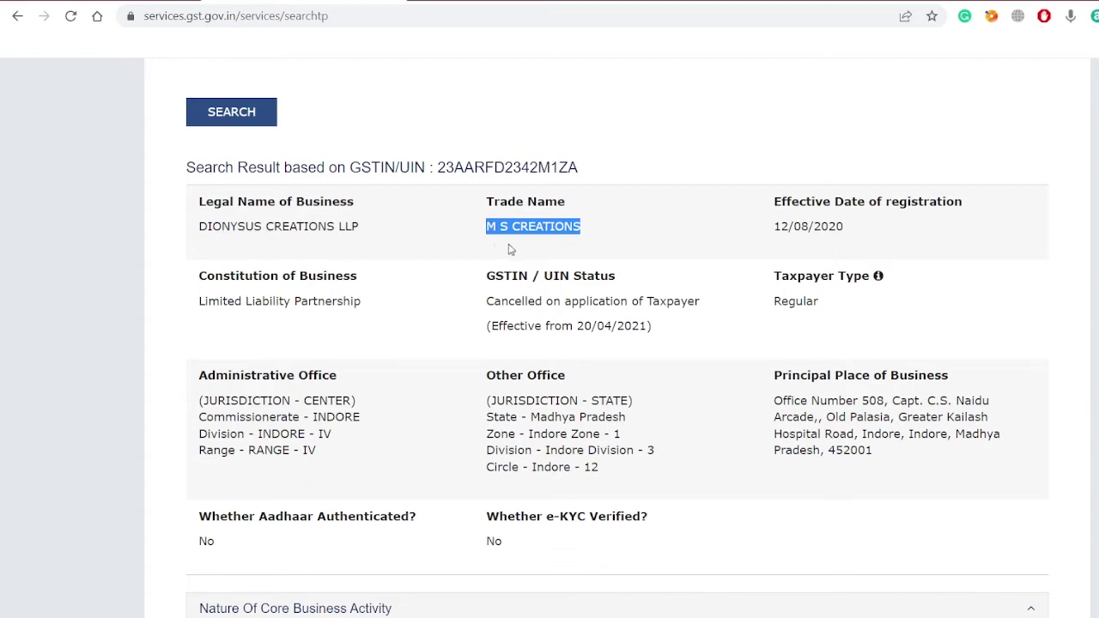
left_click_drag(773, 227, 853, 230)
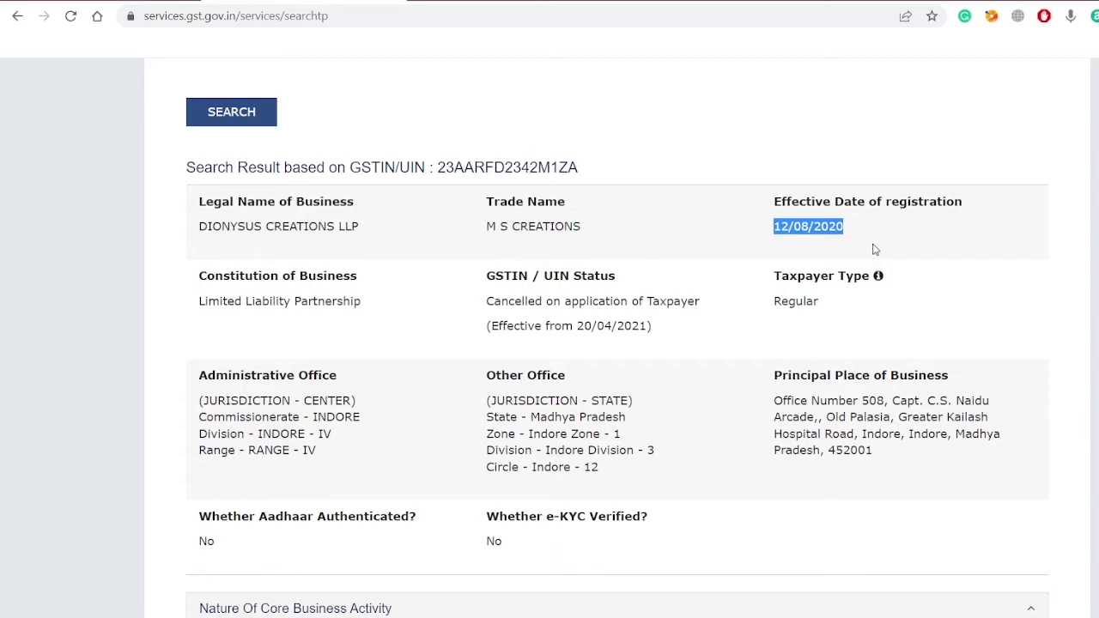
left_click_drag(361, 301, 196, 337)
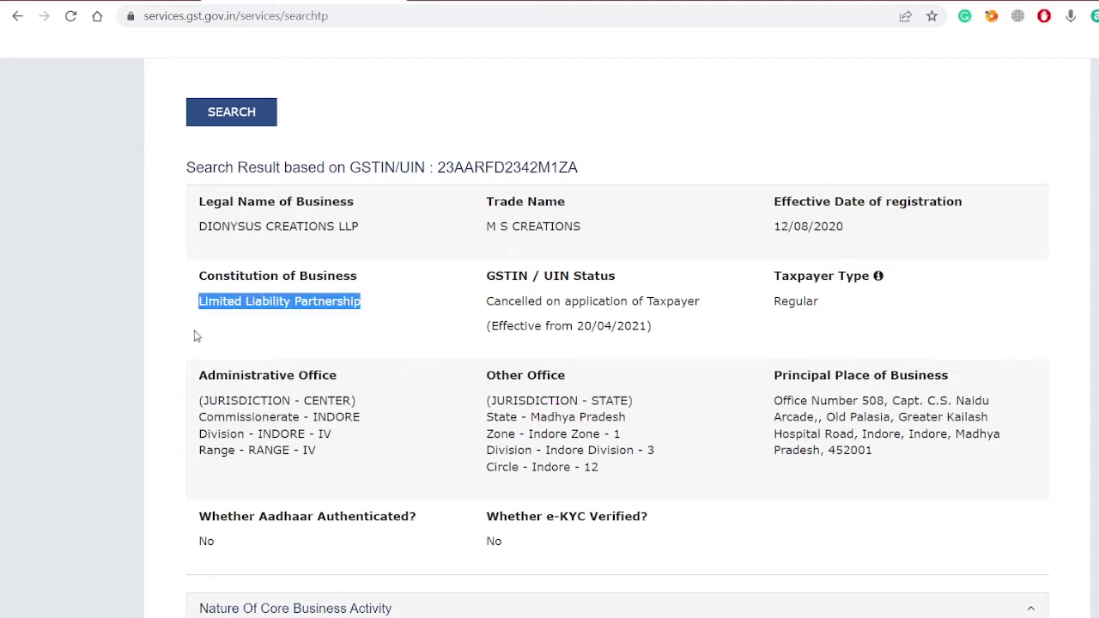
left_click_drag(487, 283, 624, 263)
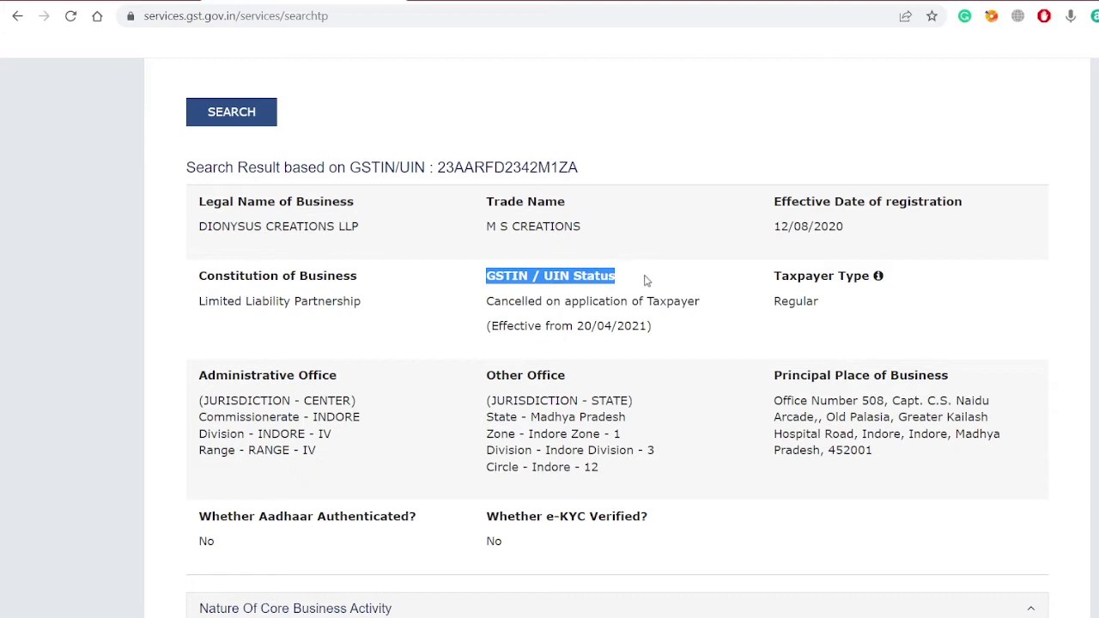
left_click(491, 306)
left_click_drag(492, 305, 704, 317)
left_click_drag(485, 279, 649, 284)
left_click_drag(491, 327, 648, 345)
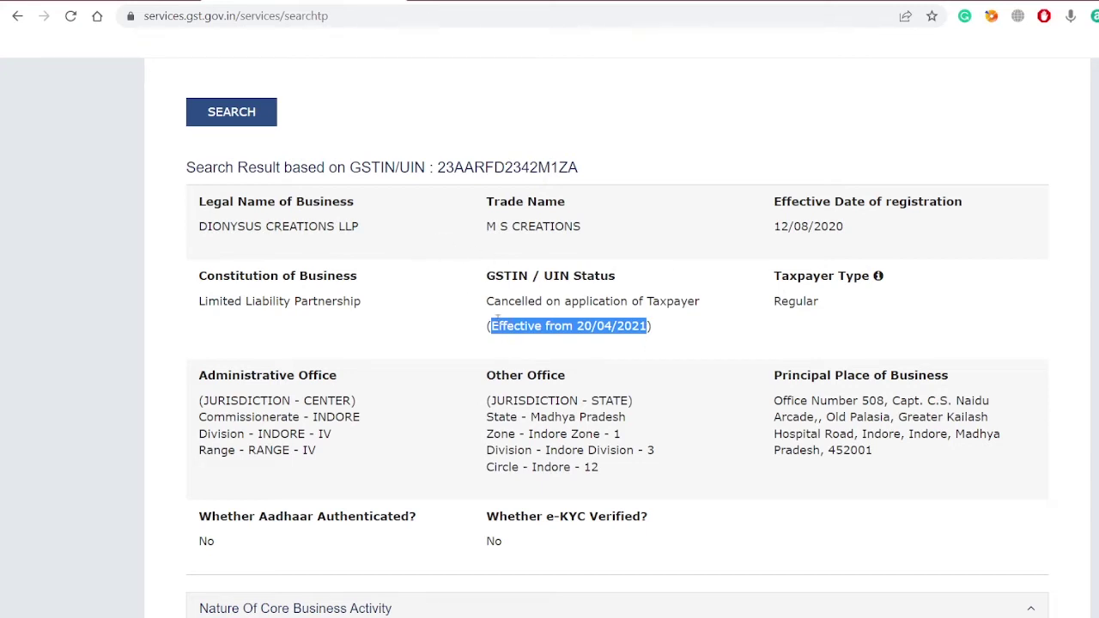
left_click_drag(491, 326, 646, 339)
left_click(579, 334)
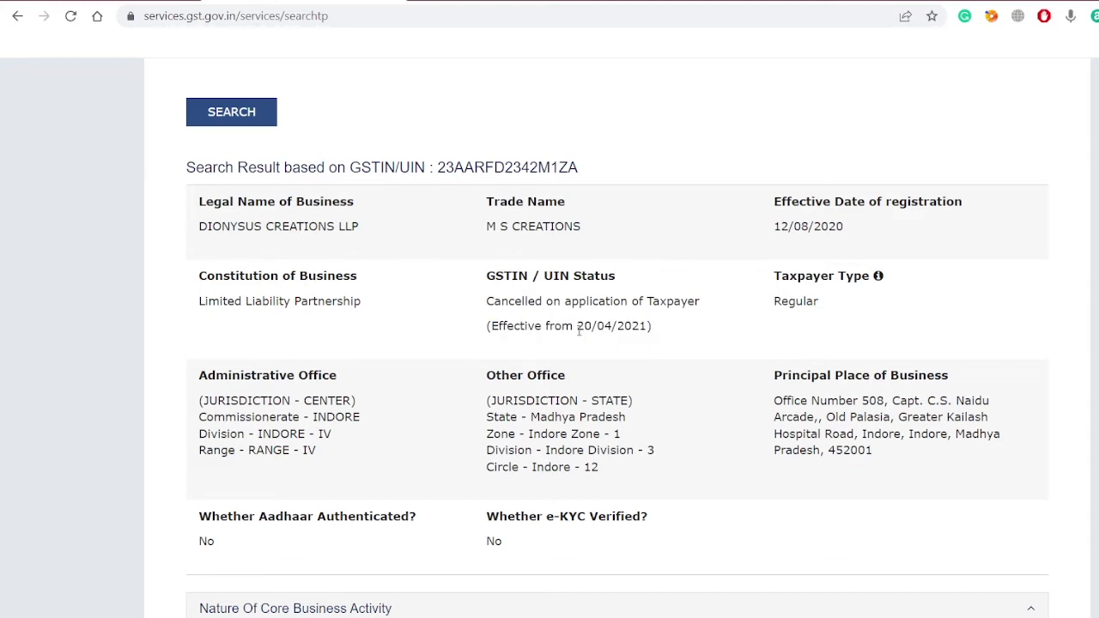
left_click_drag(577, 331, 645, 354)
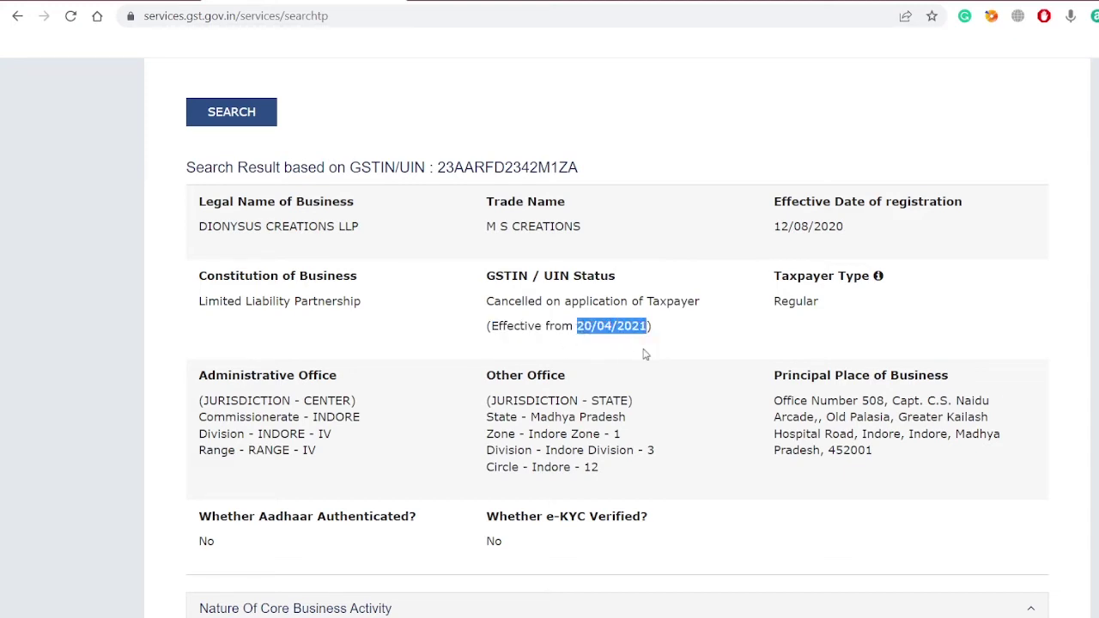
double_click(498, 168)
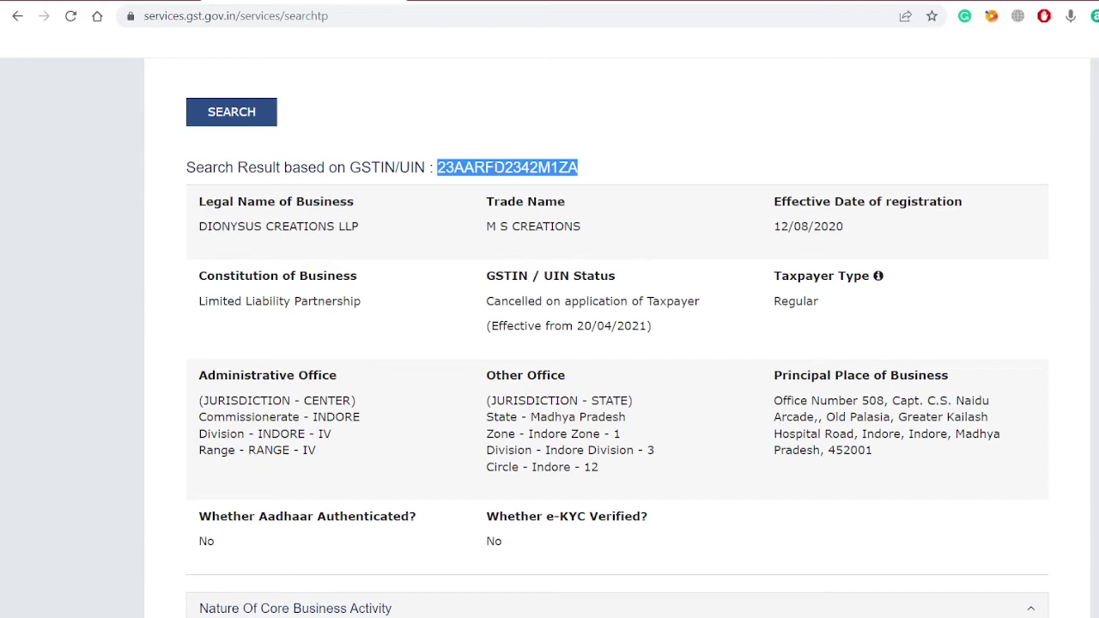
double_click(784, 301)
left_click(200, 378)
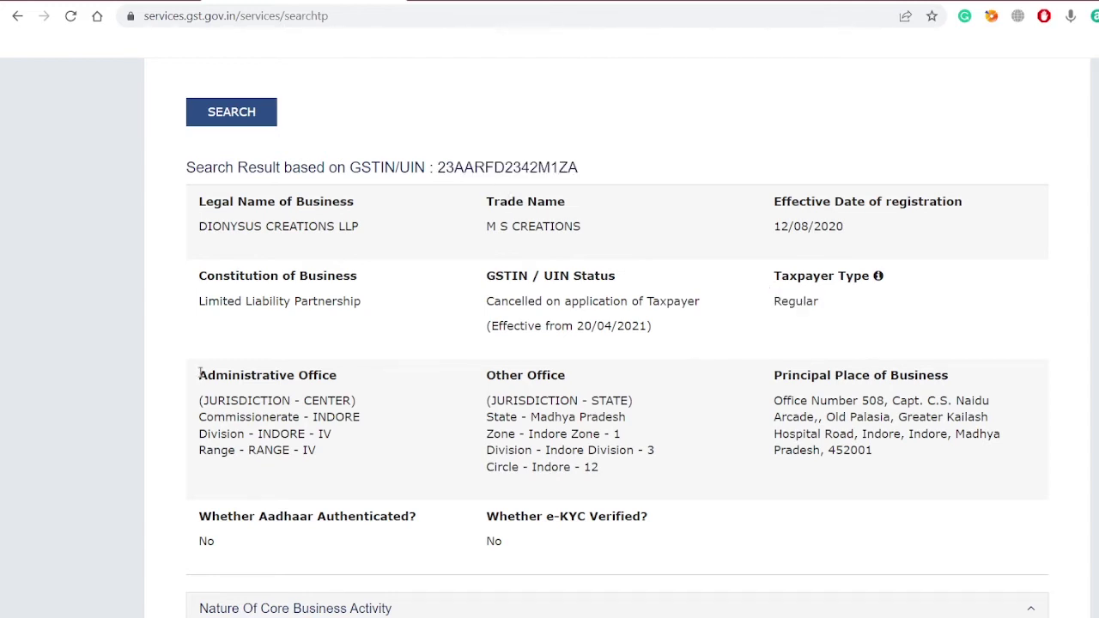
left_click_drag(200, 377, 356, 455)
left_click_drag(484, 370, 611, 485)
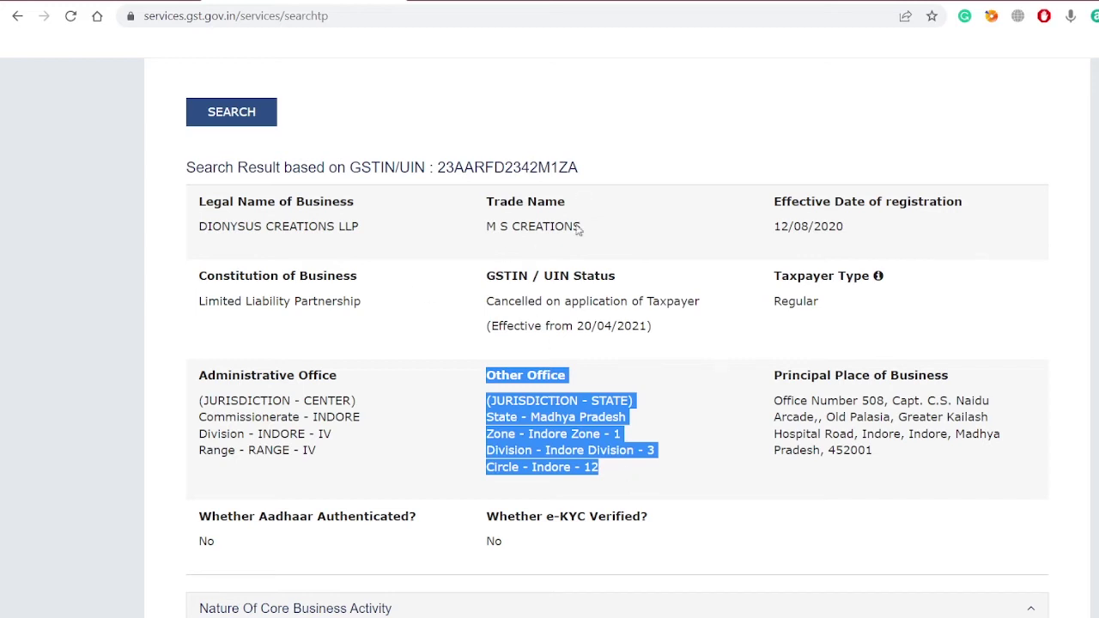
left_click(775, 384)
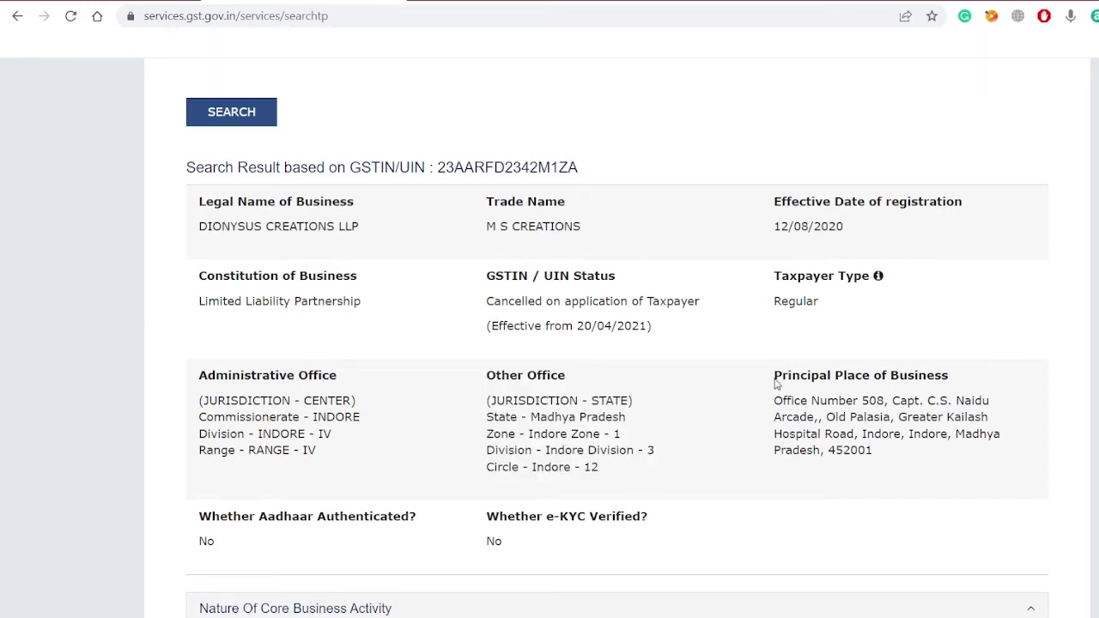
left_click_drag(775, 384, 892, 453)
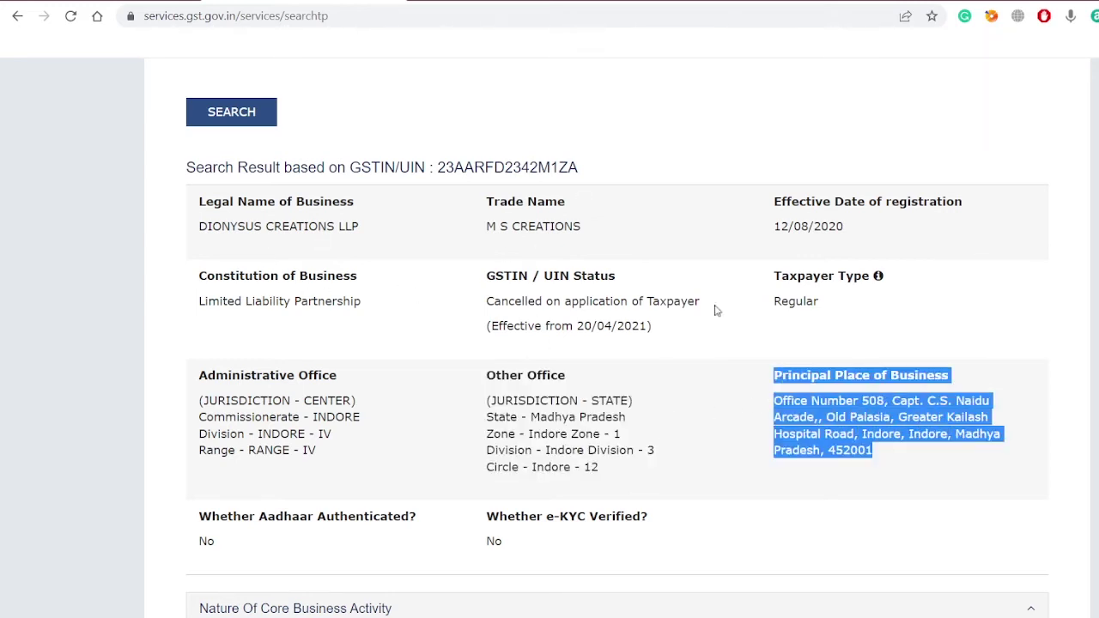
scroll(862, 449, "down", 4)
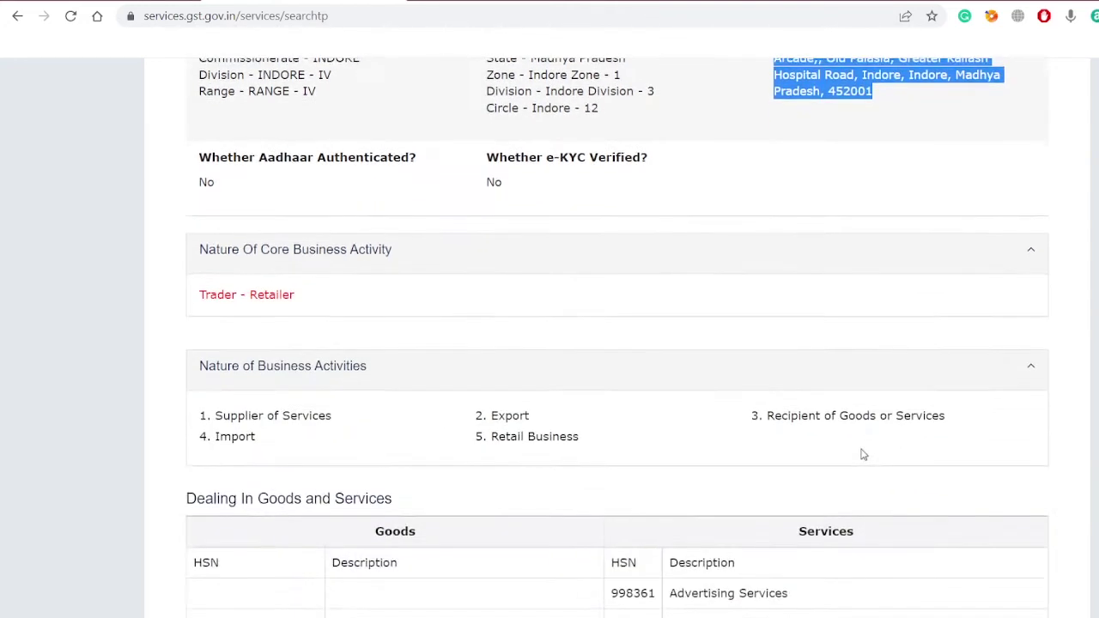
scroll(863, 454, "down", 1)
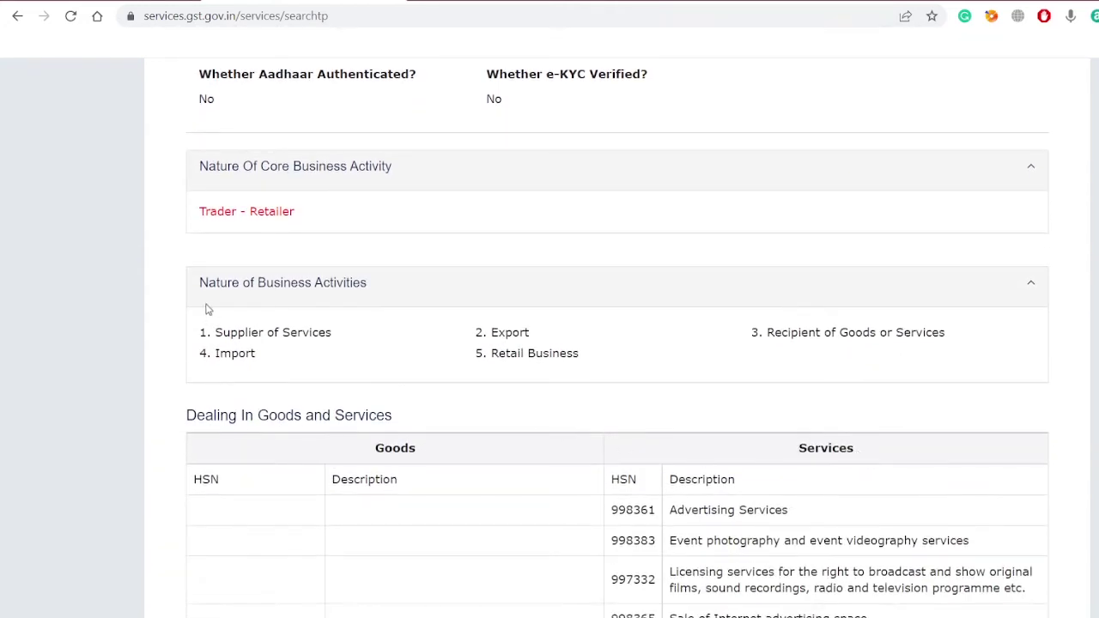
left_click_drag(199, 283, 589, 360)
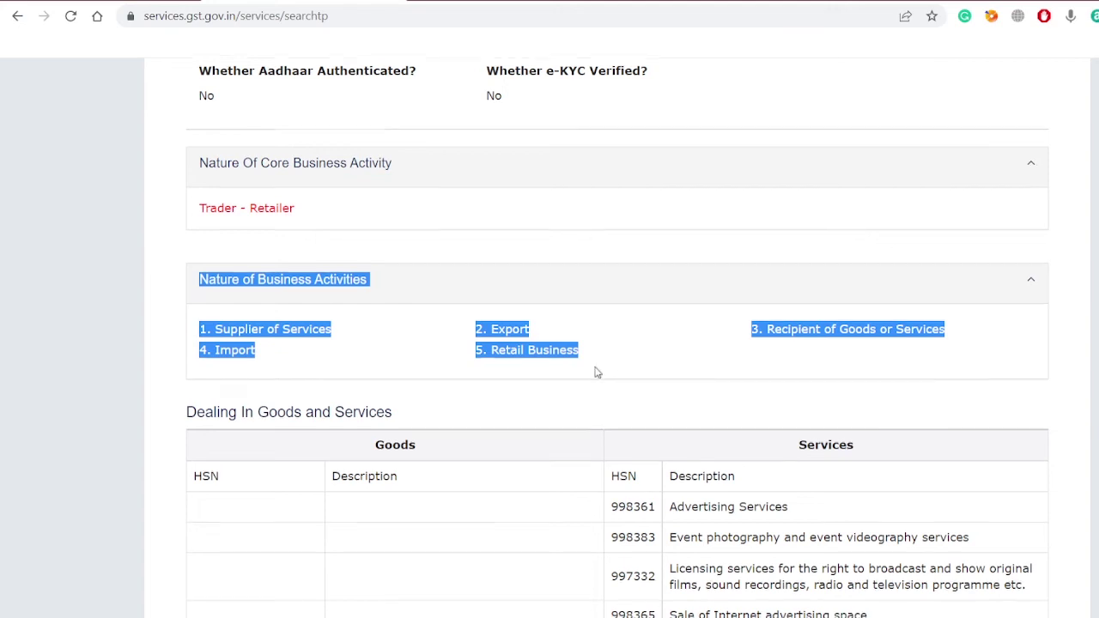
scroll(597, 372, "down", 3)
scroll(597, 372, "up", 2)
left_click_drag(196, 201, 387, 197)
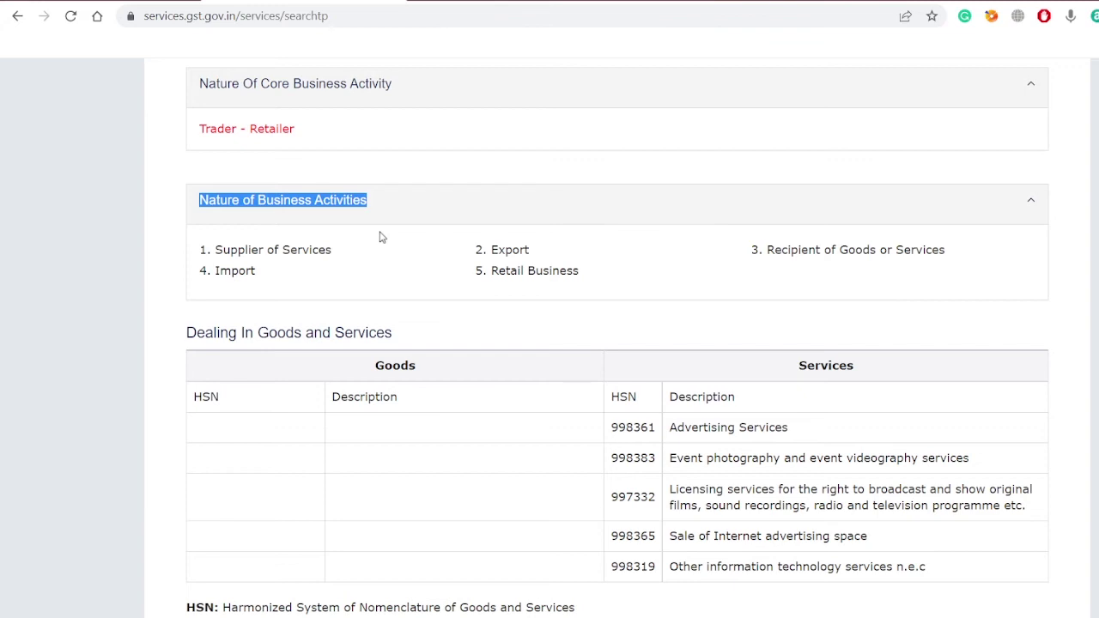
scroll(662, 483, "down", 3)
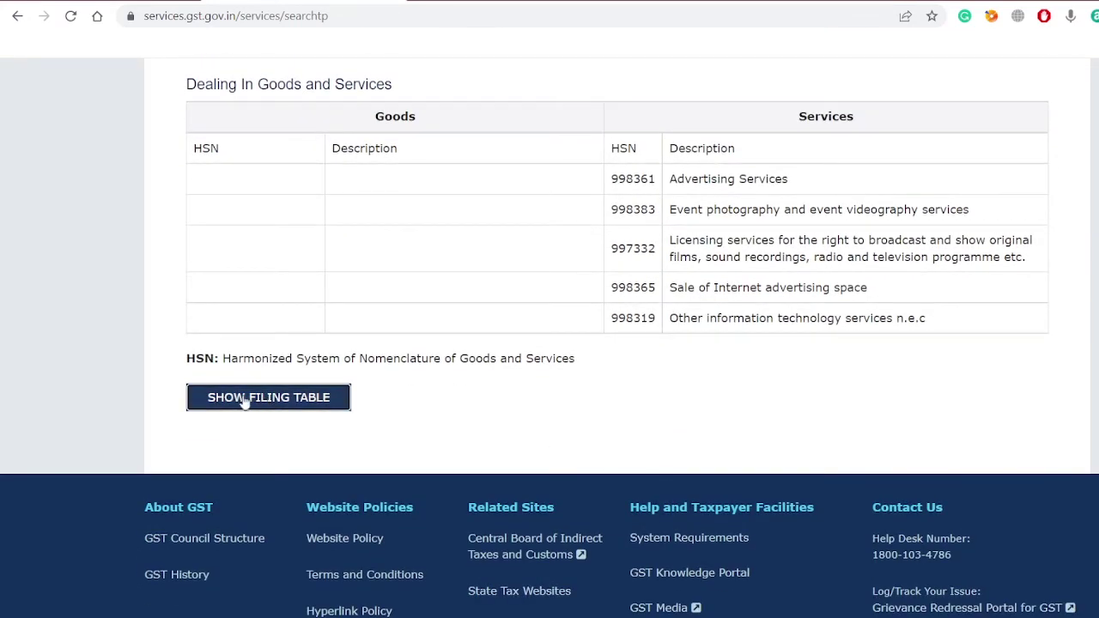
Step: Show the GSTR3B and GSTR-1/IFF filing tables, highlighting the GSTR3B heading and April filing date
left_click(246, 398)
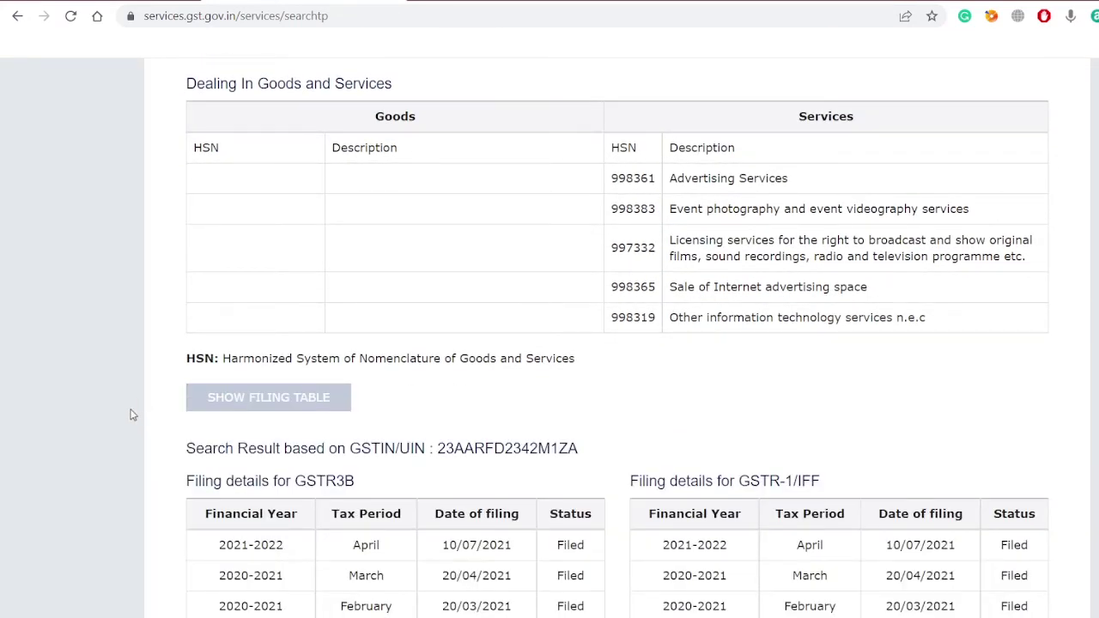
scroll(131, 415, "down", 3)
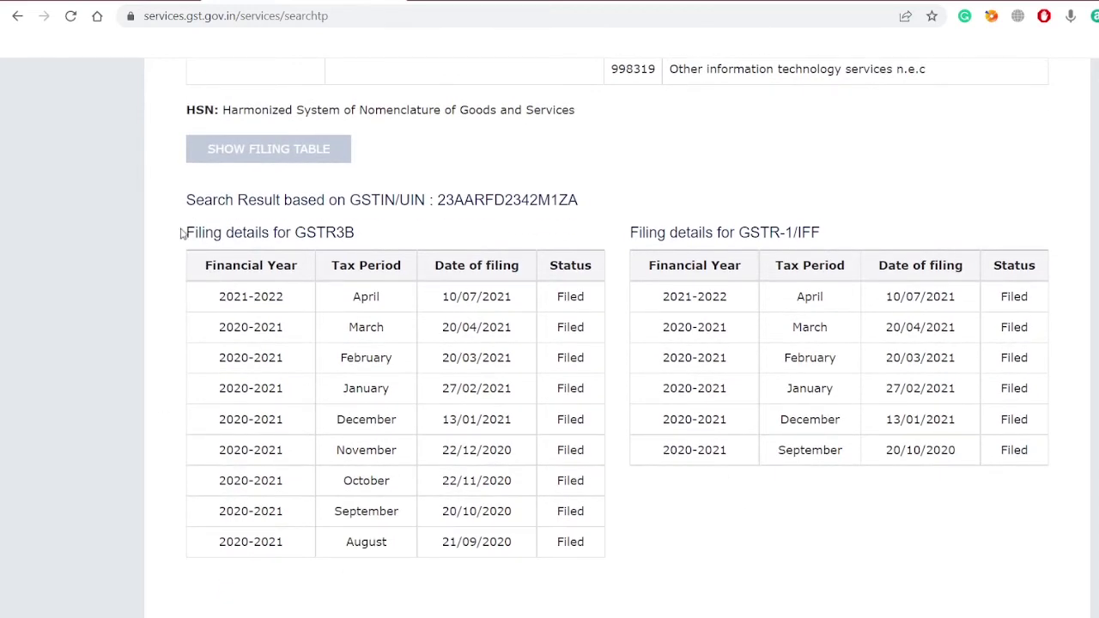
left_click_drag(183, 232, 370, 227)
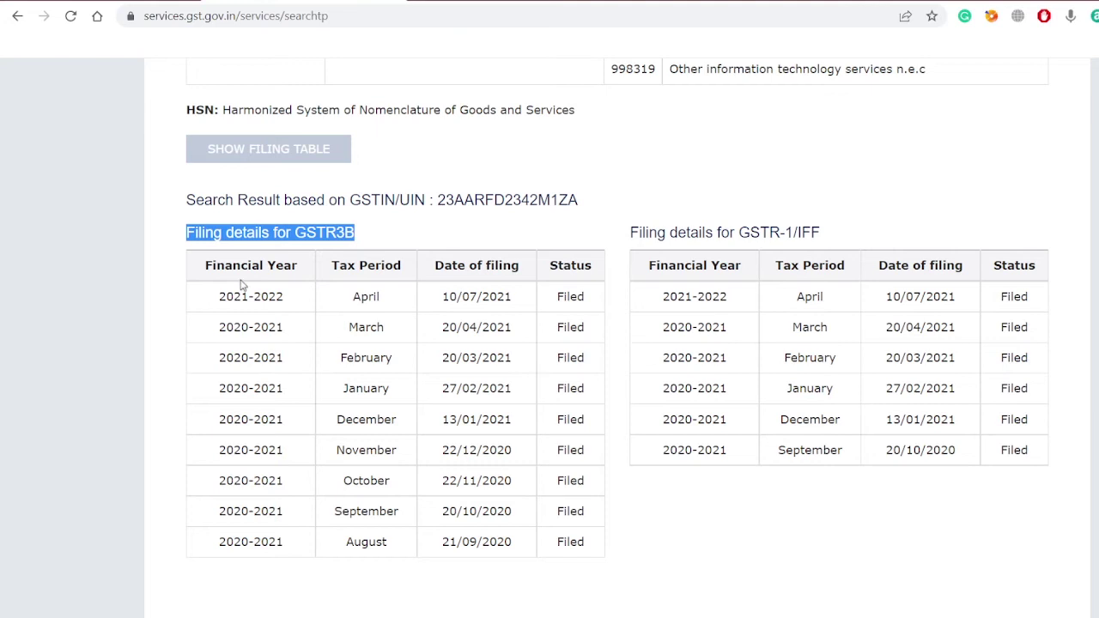
left_click_drag(442, 294, 505, 296)
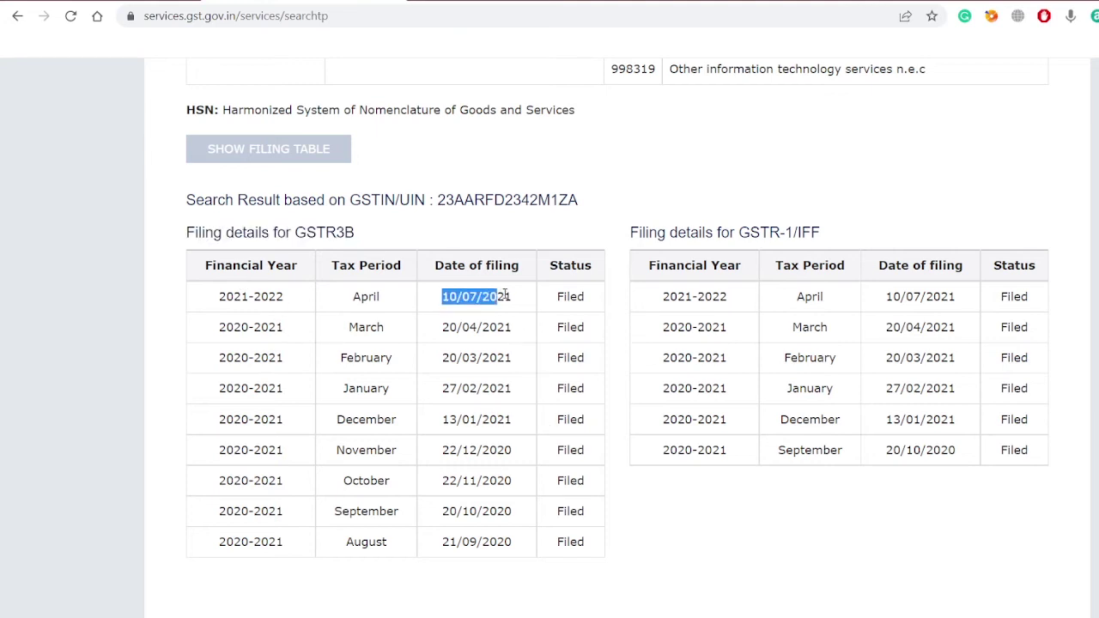
left_click(565, 293)
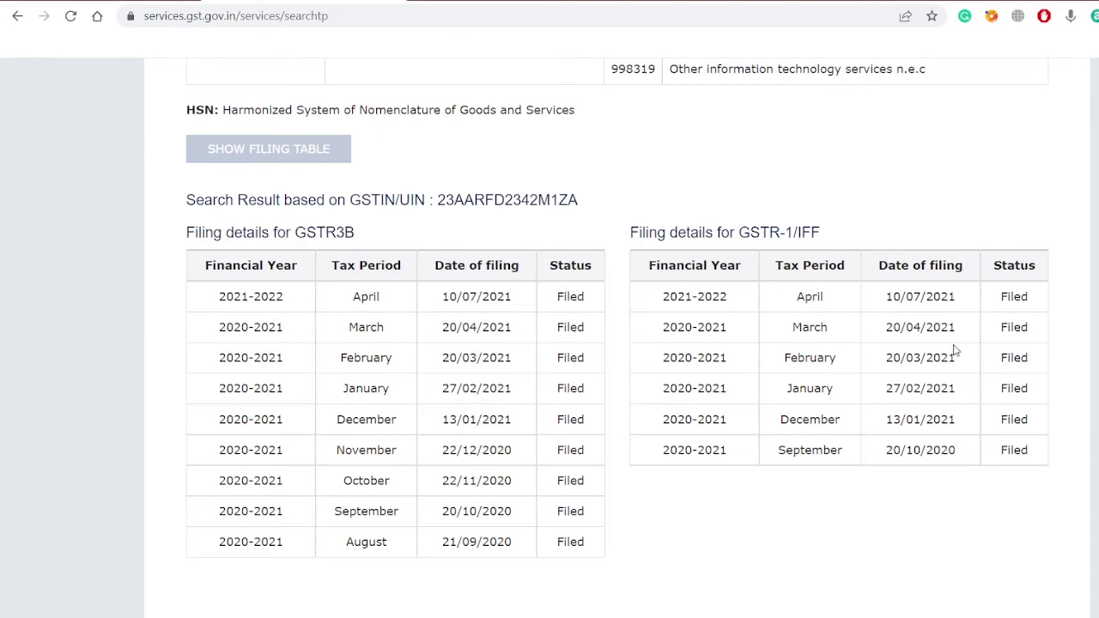
scroll(1063, 398, "up", 15)
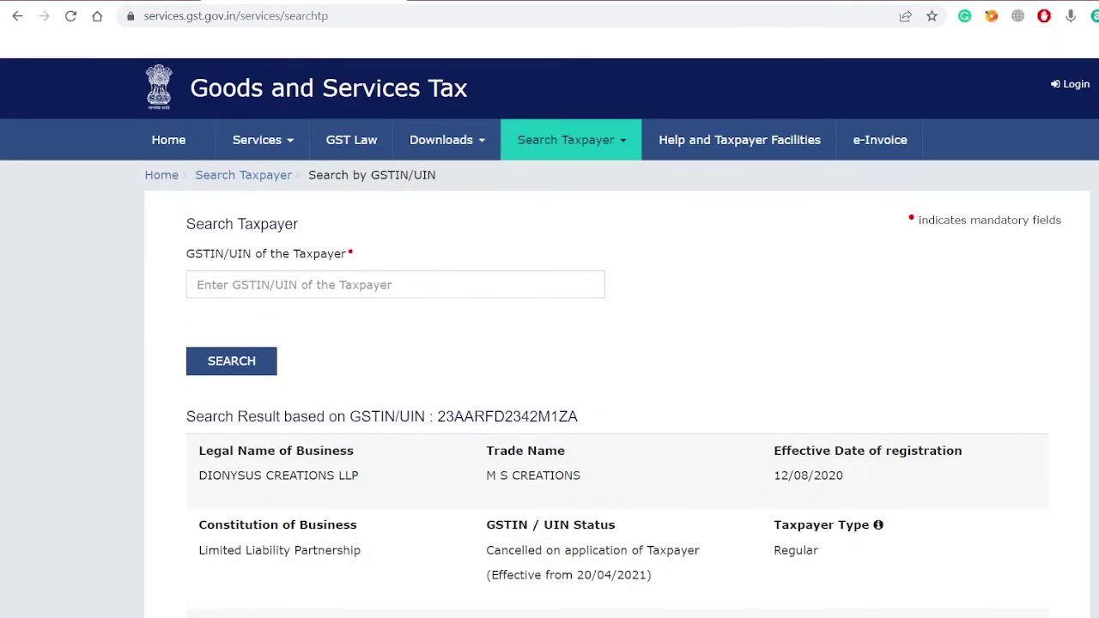
Step: Search the second GSTIN, showing an active Private Limited Company registered 01/07/2017 in Indore
left_click(271, 277)
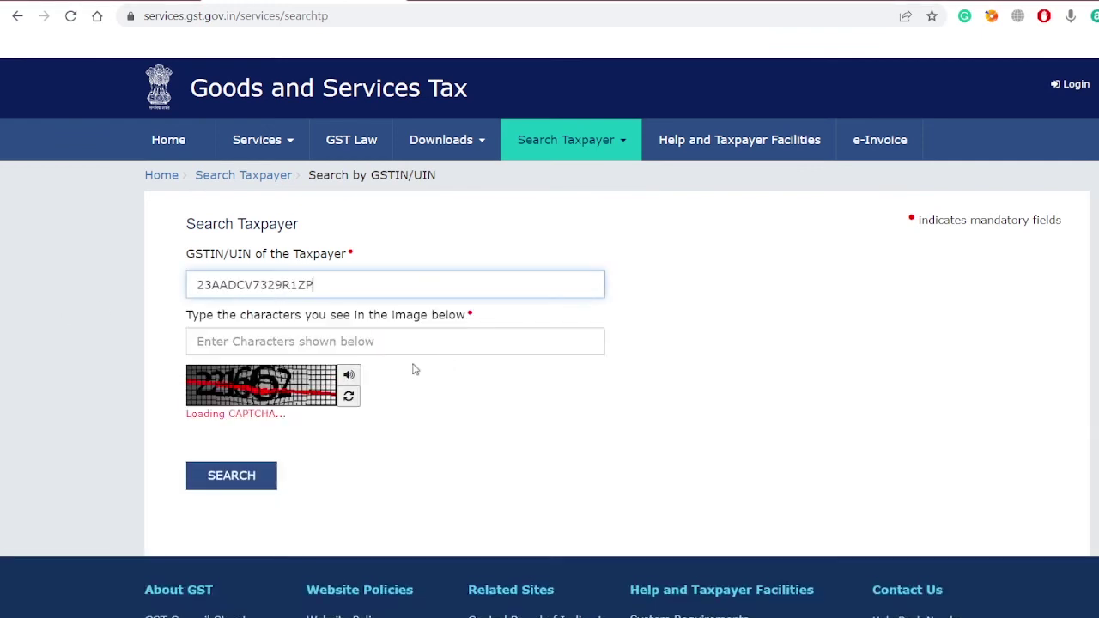
left_click(256, 342)
type("221662")
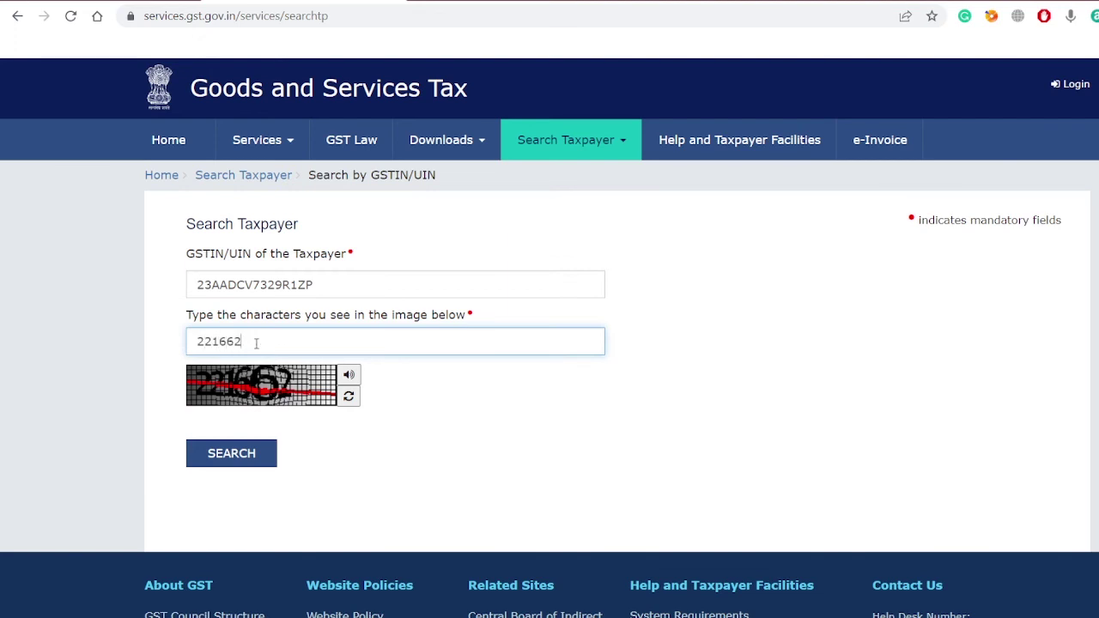
left_click(221, 455)
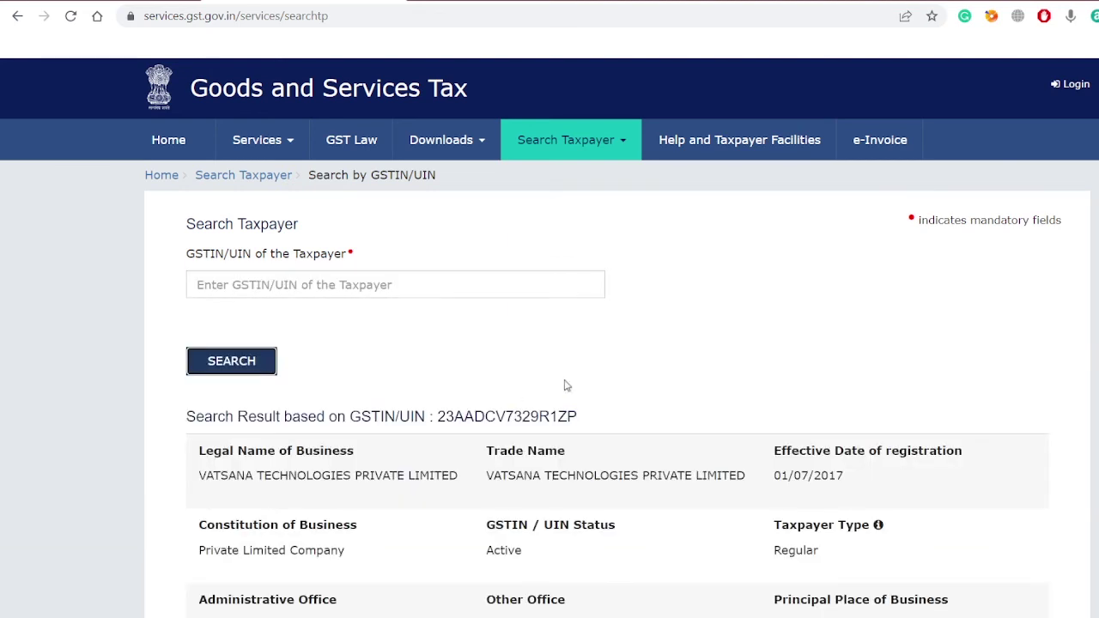
scroll(564, 386, "down", 3)
left_click_drag(484, 415, 556, 416)
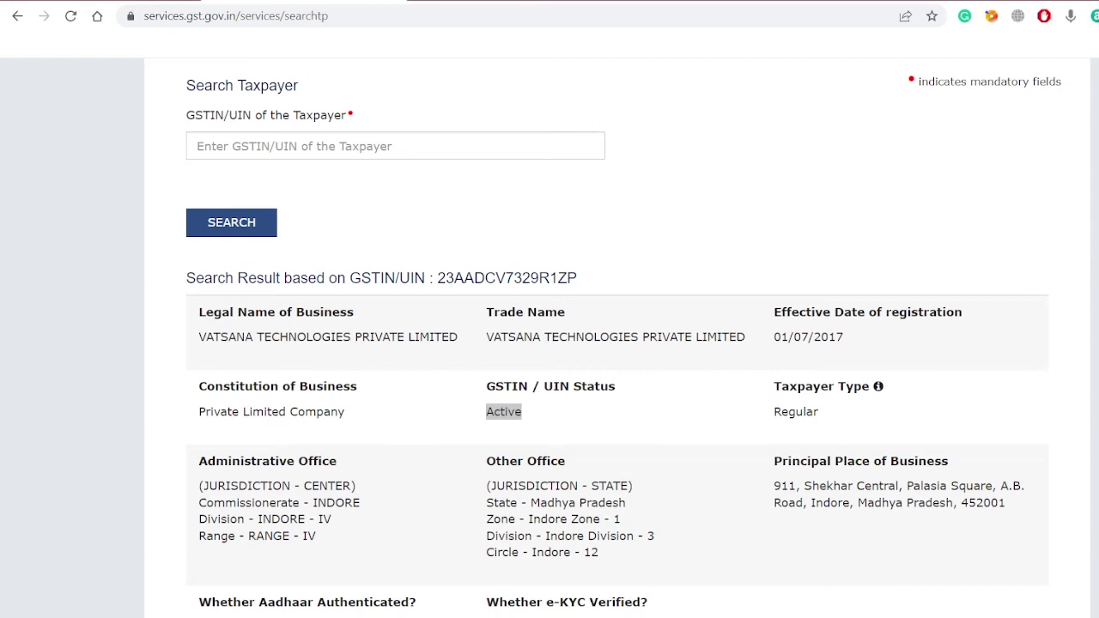
Step: Search the third pasted GSTIN with the corrected captcha characters
left_click(215, 145)
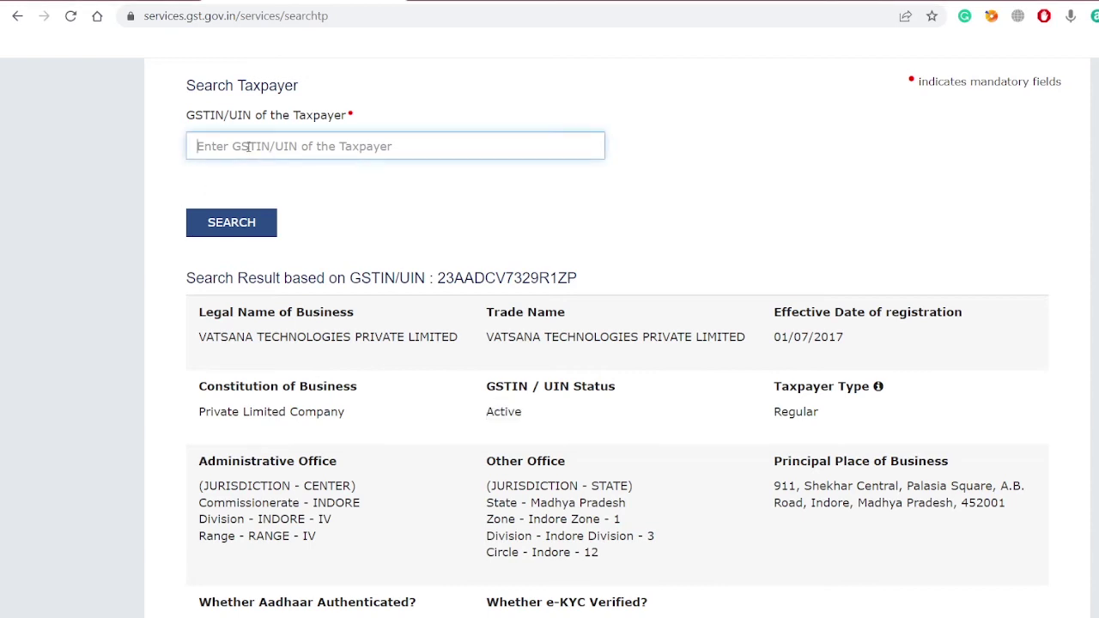
left_click(235, 203)
type("3462")
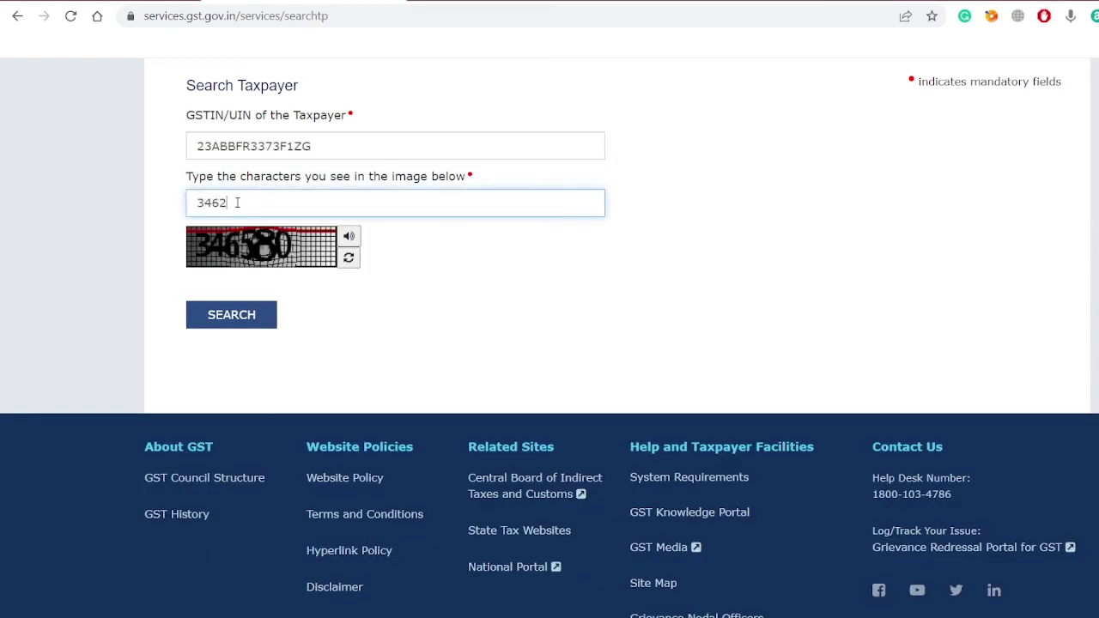
key("BackSpace")
type("580")
key("Return")
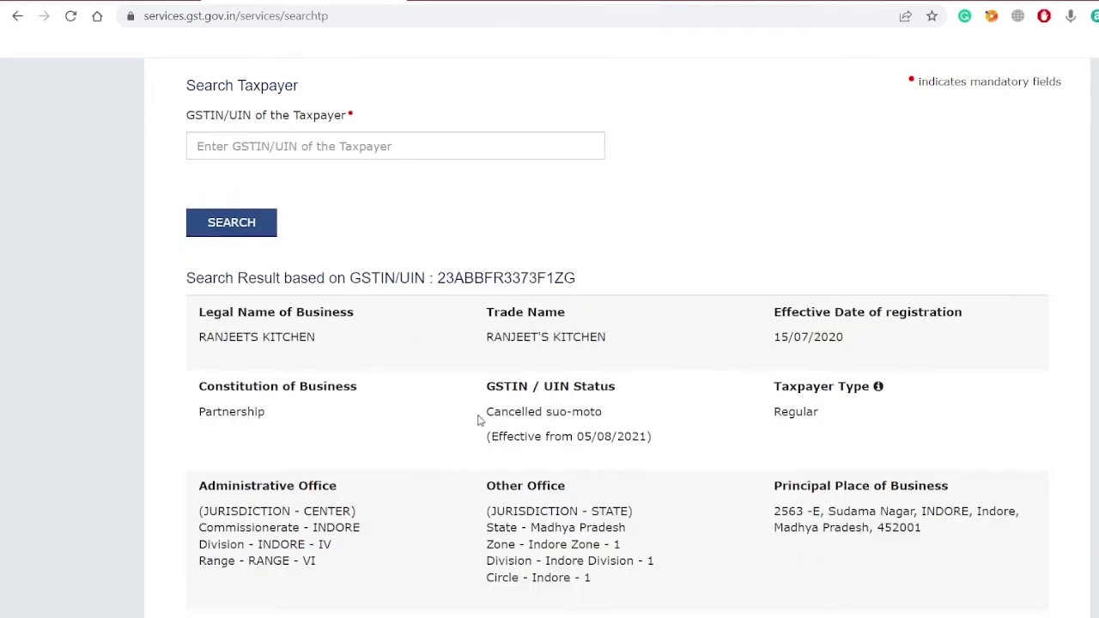
Step: Highlight the Cancelled suo-moto status and its 05/08/2021 effective date
left_click_drag(486, 411, 659, 435)
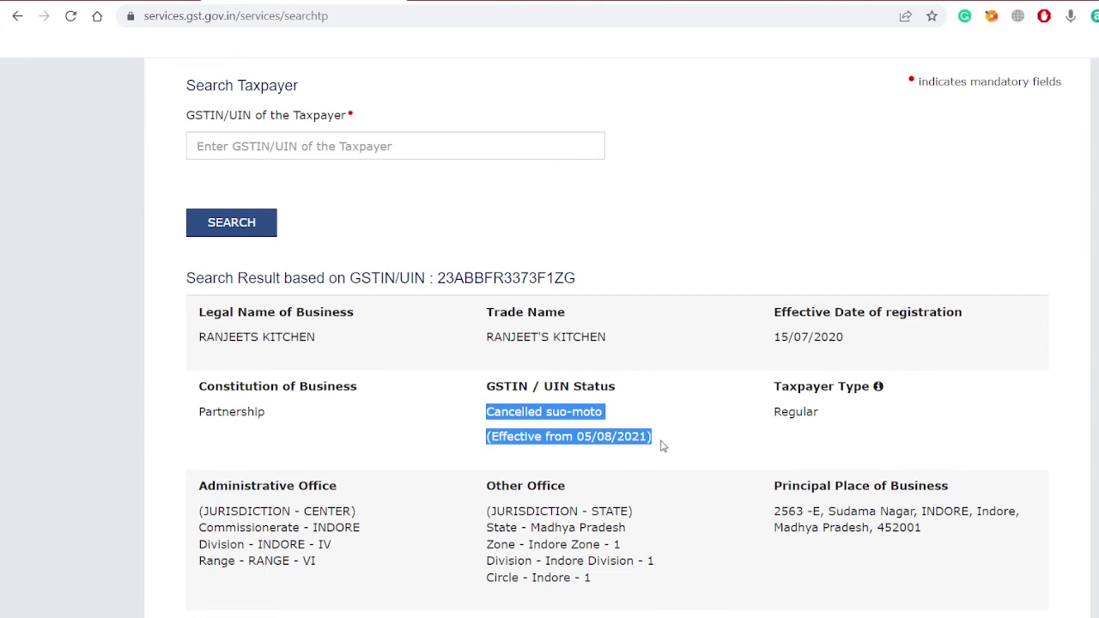
left_click_drag(663, 446, 488, 397)
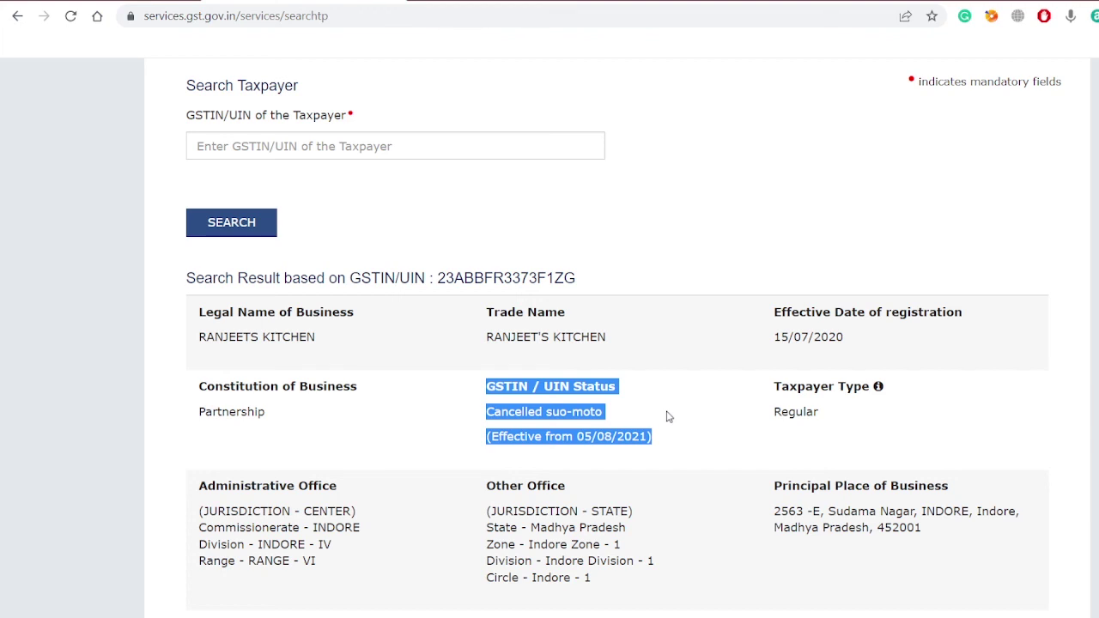
left_click_drag(574, 438, 475, 392)
left_click(667, 449)
scroll(473, 394, "down", 3)
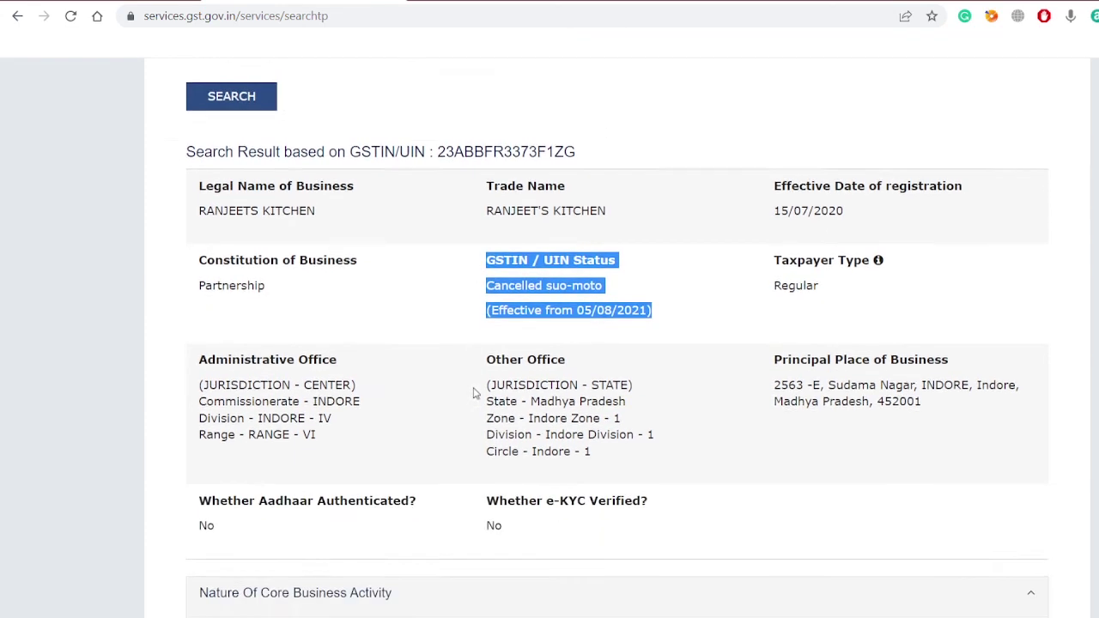
scroll(473, 394, "up", 5)
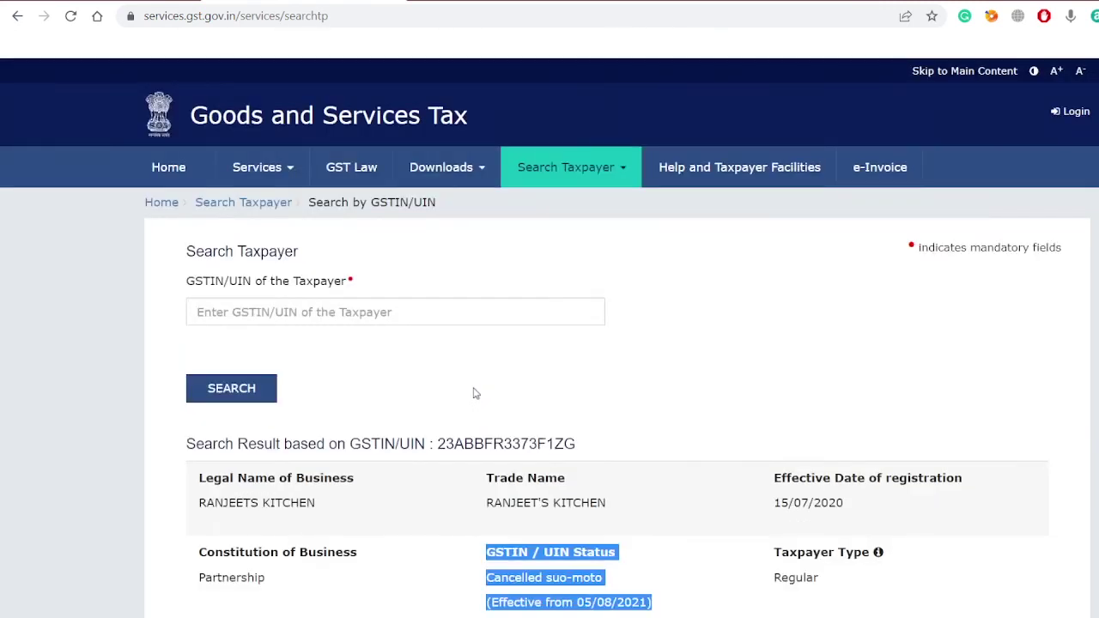
left_click(473, 394)
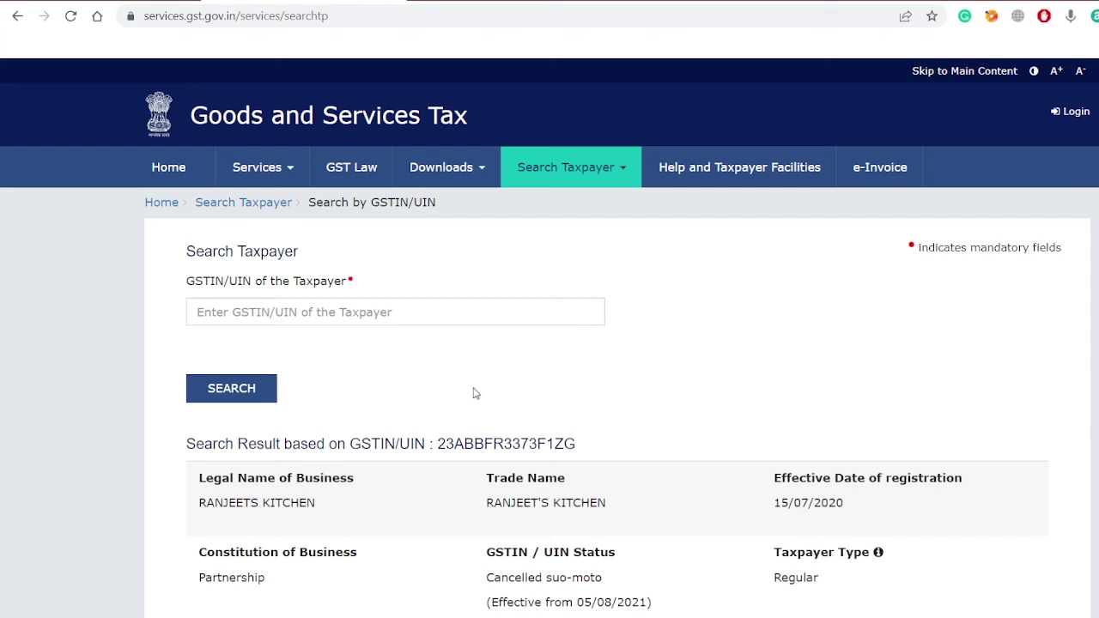
scroll(473, 393, "down", 5)
scroll(473, 394, "down", 3)
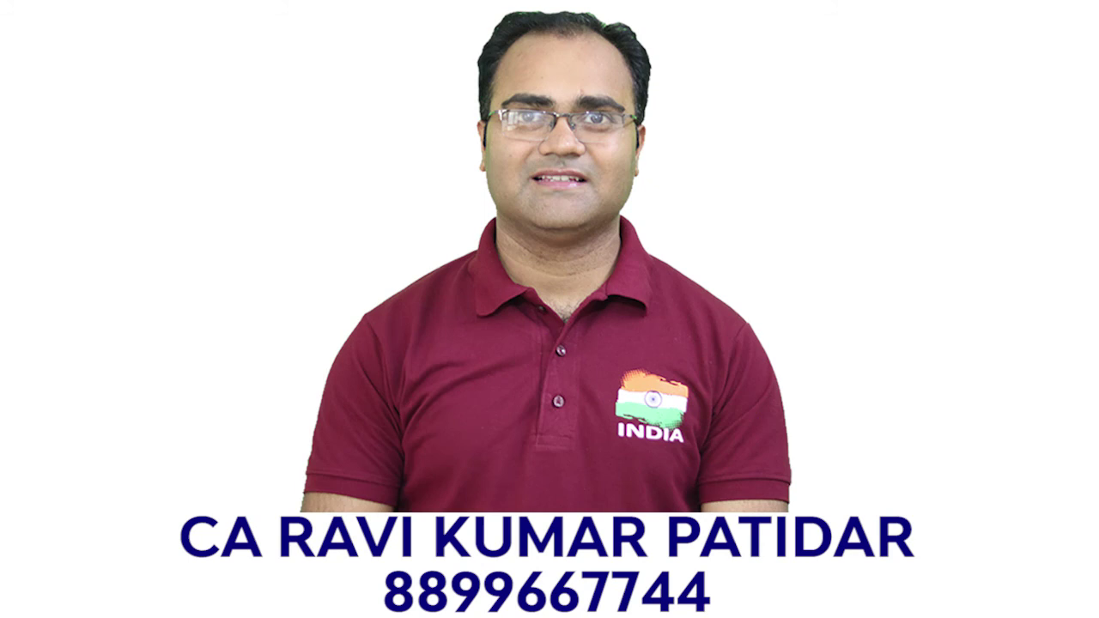